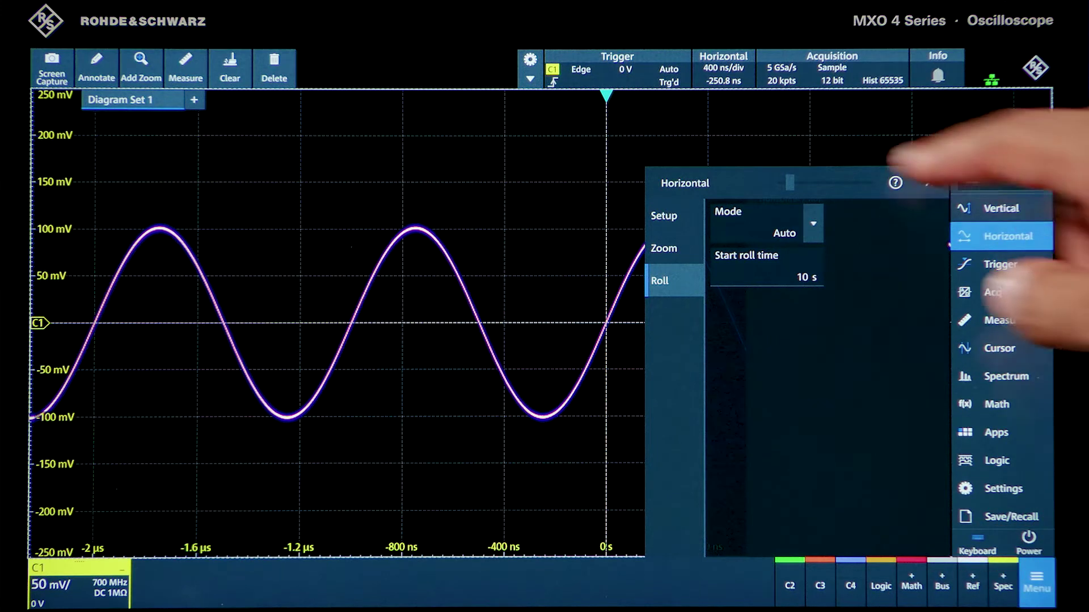
Step: Move the Horizontal Roll settings dialog to the right to uncover the sine waveform
mouse_move(689, 176)
left_mouse_down()
mouse_move(623, 132)
mouse_move(839, 152)
mouse_move(838, 174)
left_mouse_up()
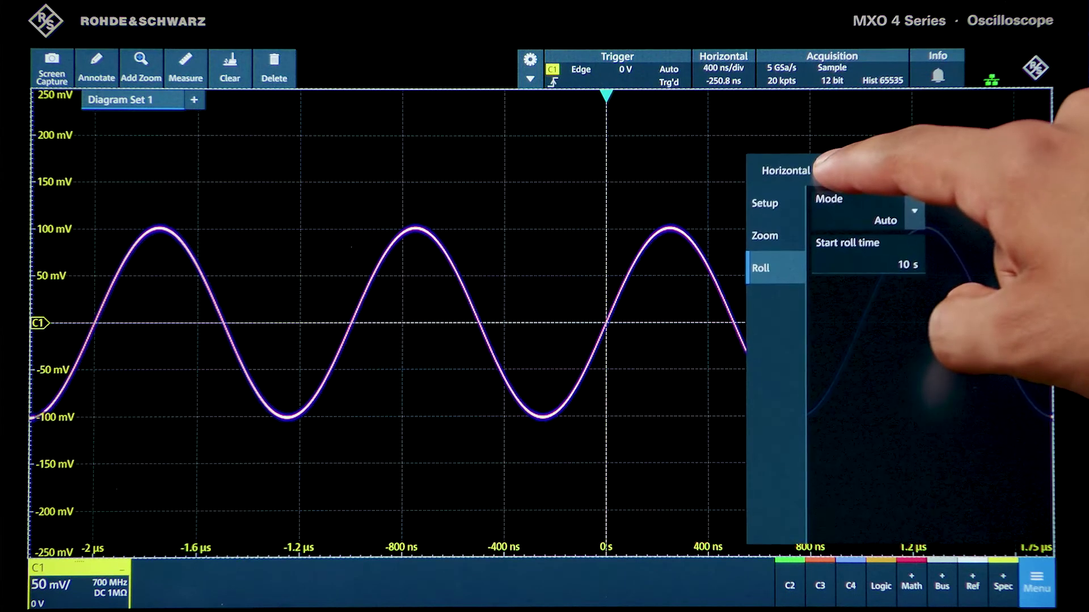
Step: Open the Trigger settings from the settings category menu
left_click(1037, 586)
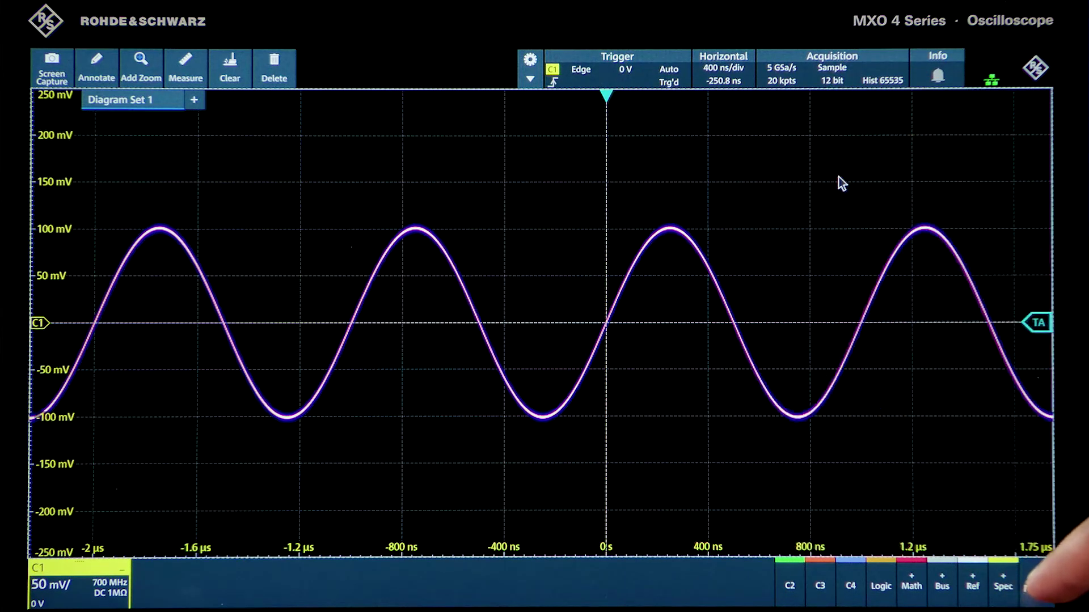
left_click(1036, 585)
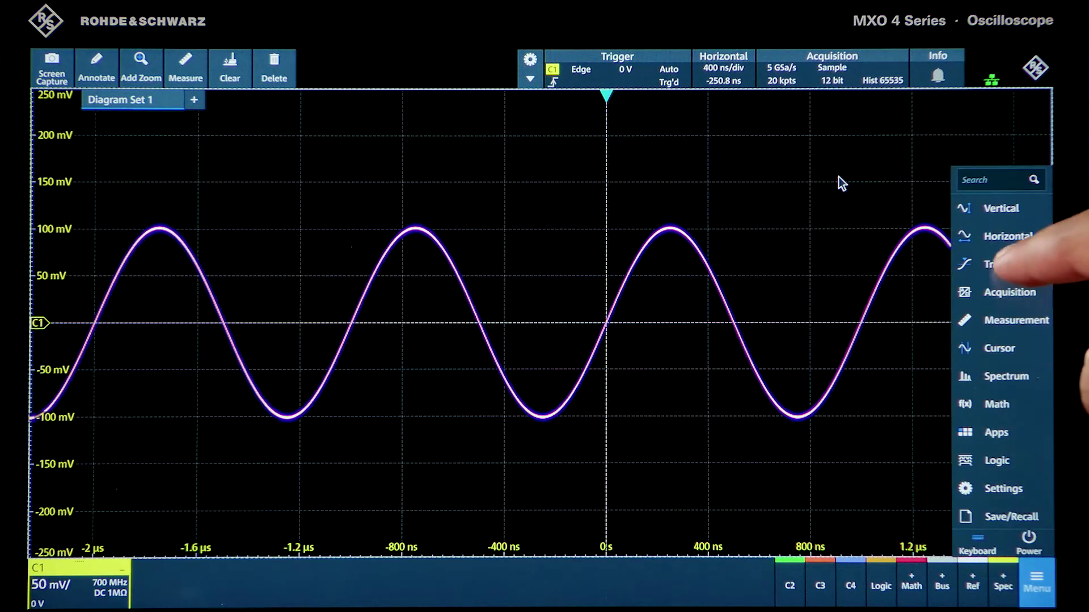
left_click(1000, 264)
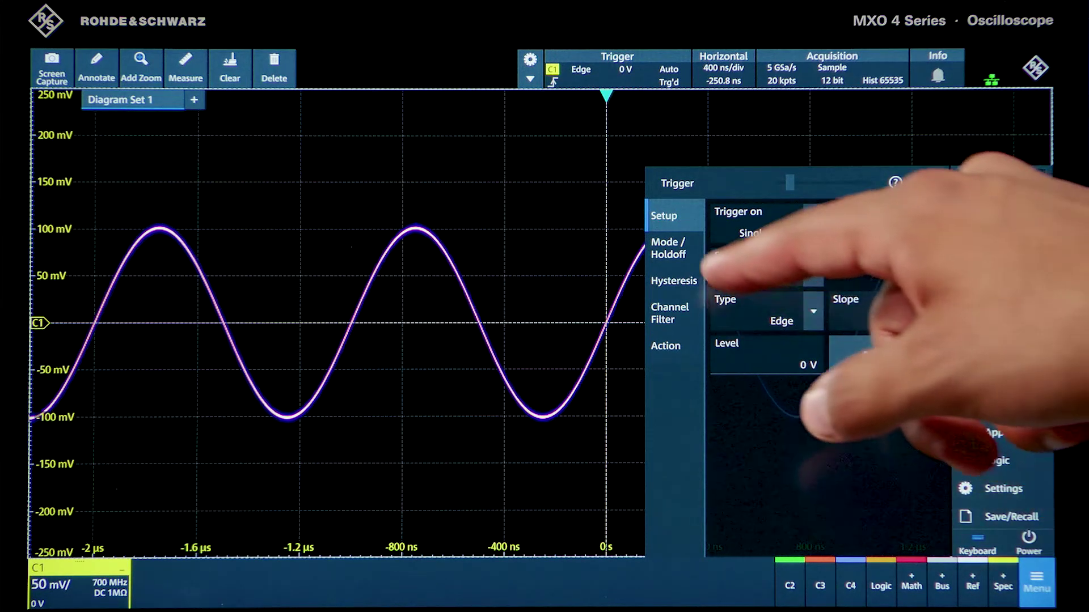
Step: Tour the Mode/Holdoff, Hysteresis, Channel Filter and Action sections, then return to Setup
left_click(668, 248)
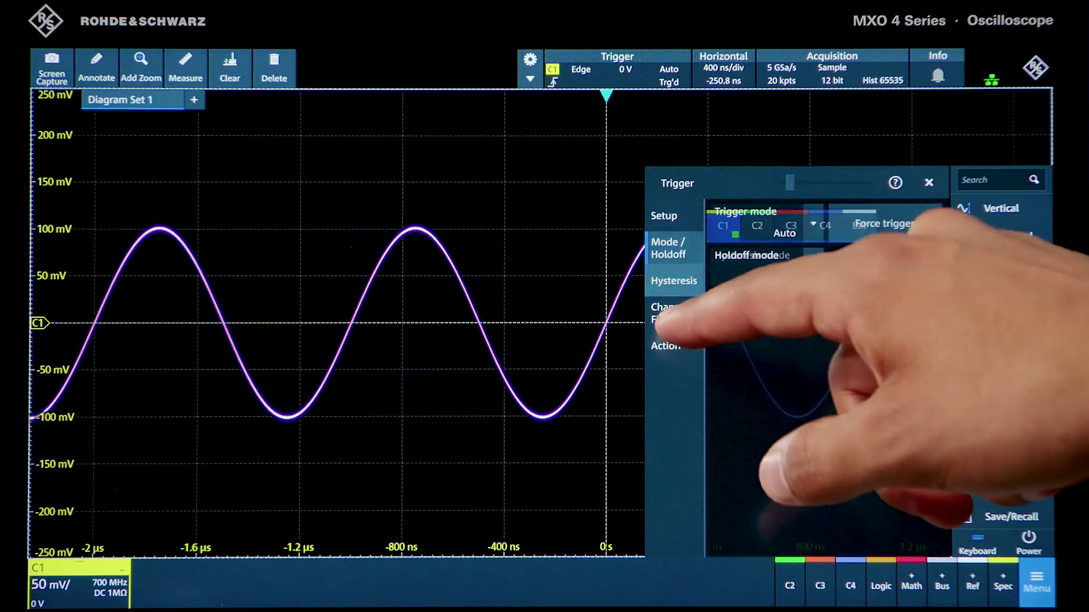
left_click(674, 280)
left_click(669, 313)
left_click(665, 345)
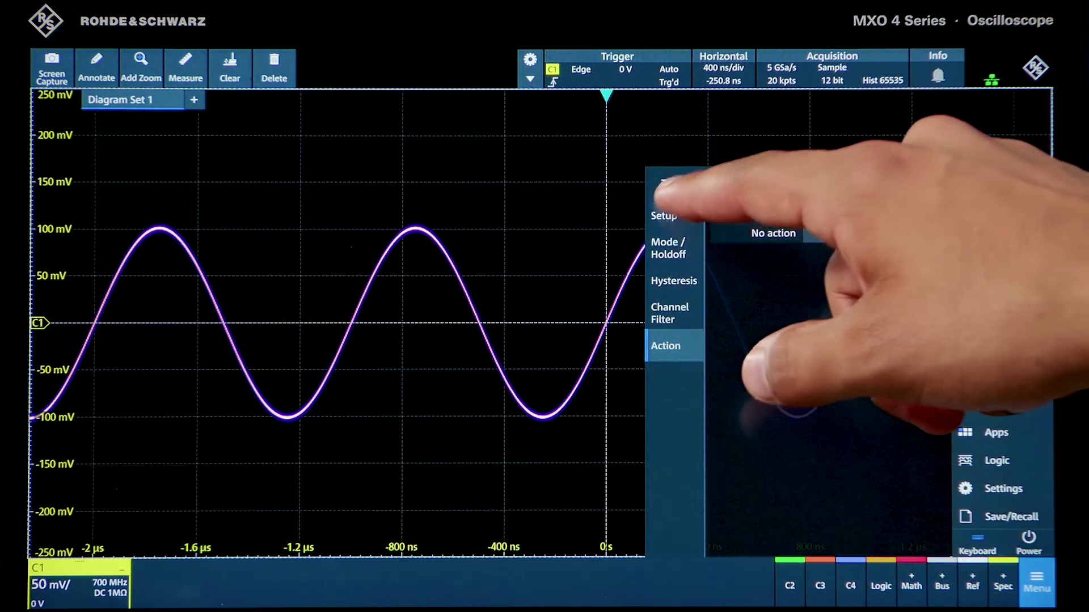
left_click(664, 215)
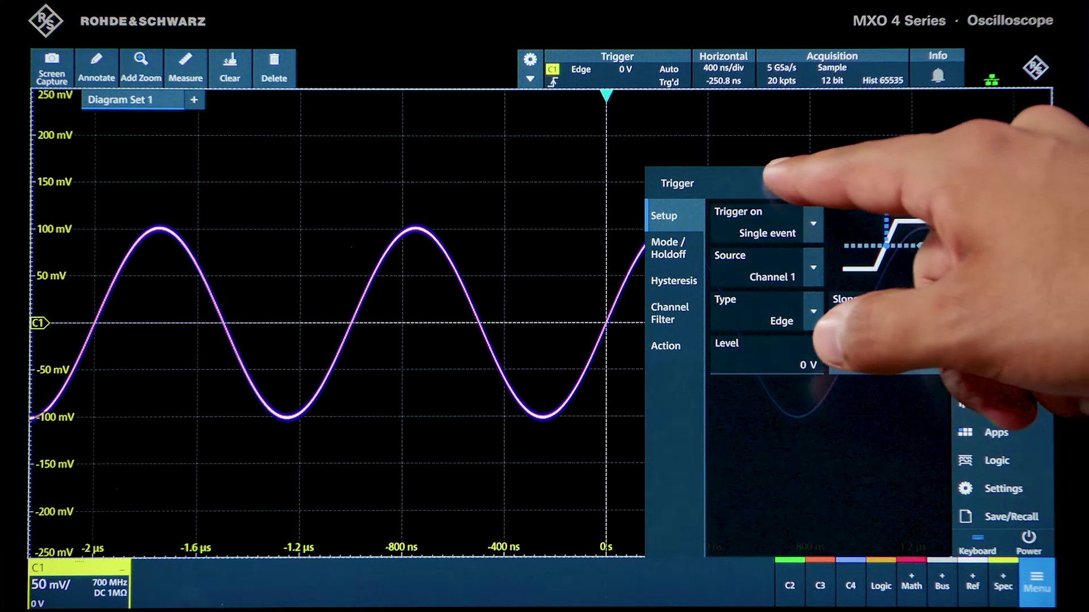
Step: Make the Trigger dialog semi-transparent over the sine wave, then close the dialog and side menu
mouse_move(790, 183)
left_mouse_down()
mouse_move(859, 183)
mouse_move(805, 184)
left_mouse_up()
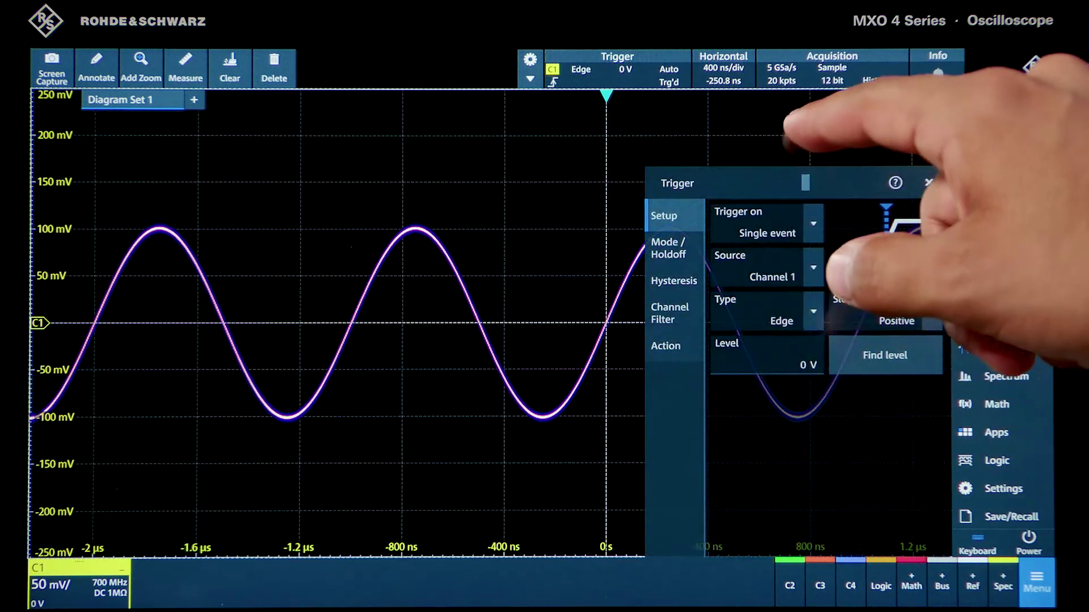
left_click(814, 143)
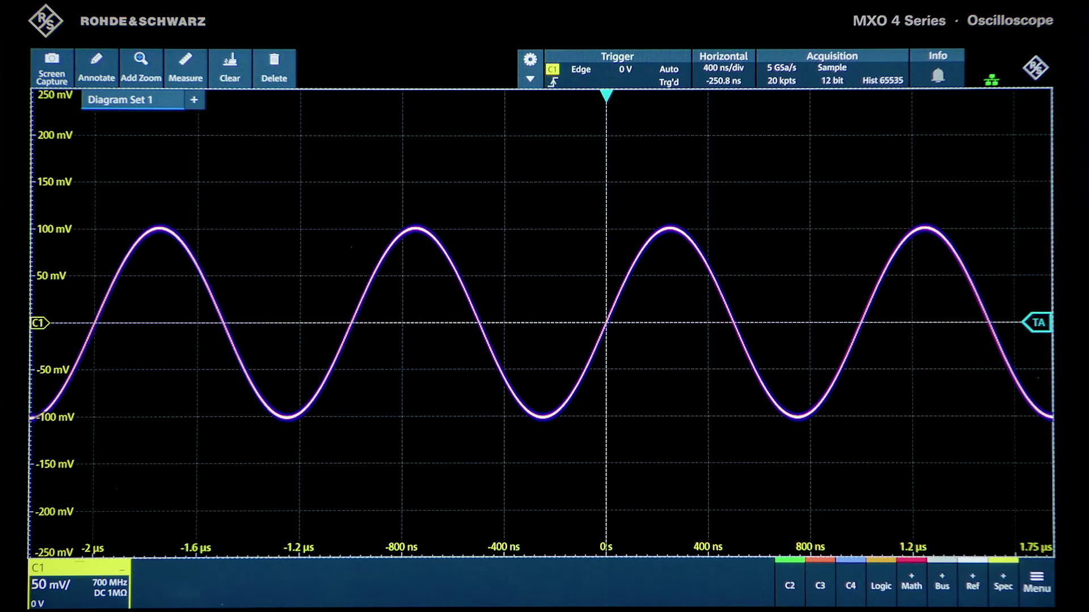